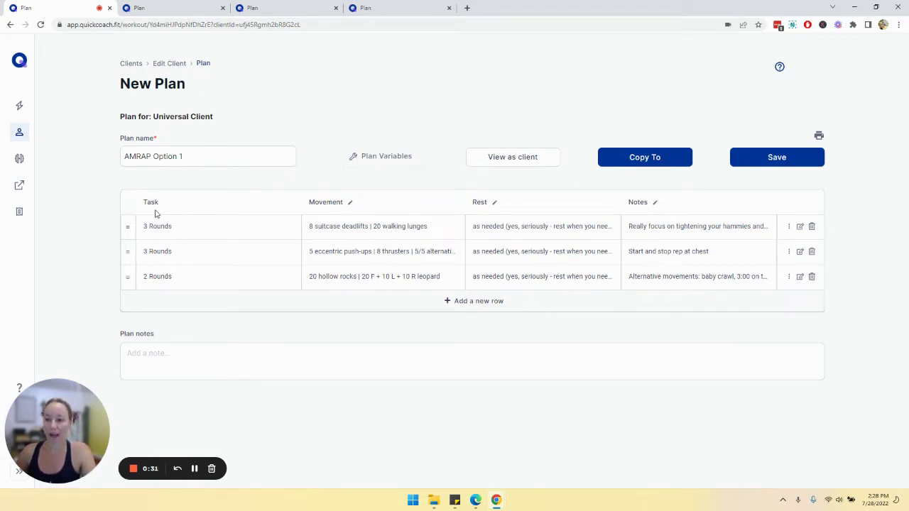
Examine the Task and Movement entries in the first row of the AMRAP Option 1 plan
left_click_drag(145, 203, 139, 226)
left_click(171, 234)
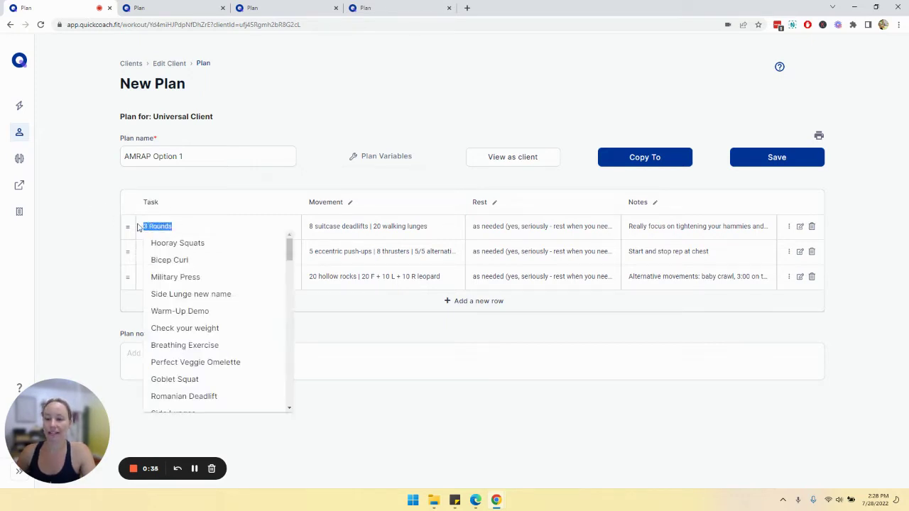
left_click(88, 207)
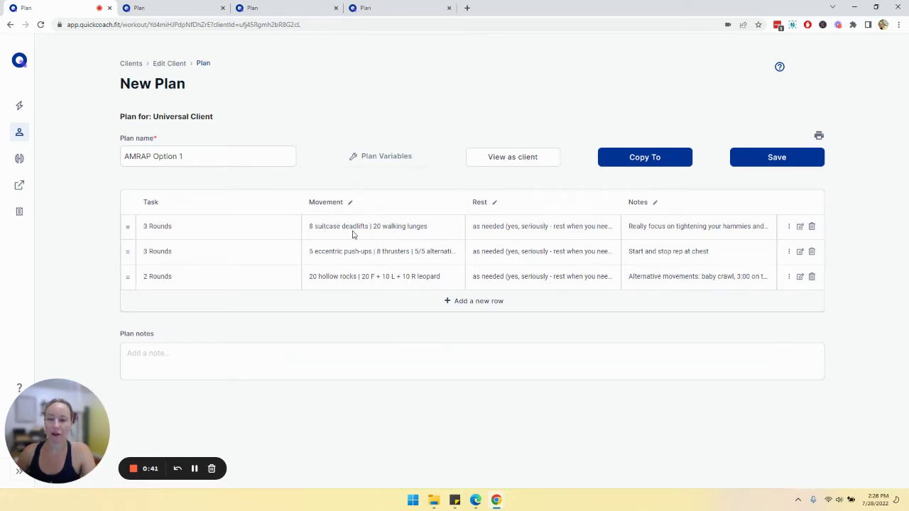
left_click_drag(315, 226, 432, 225)
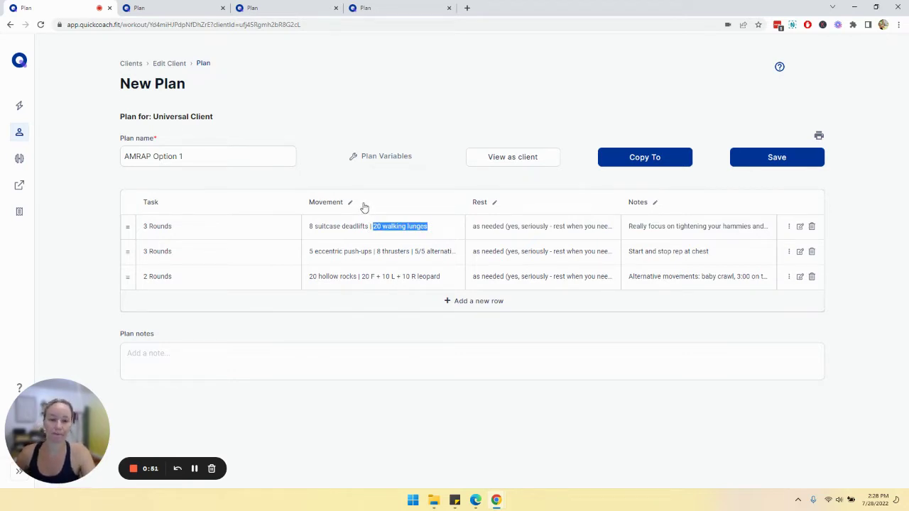
left_click(365, 119)
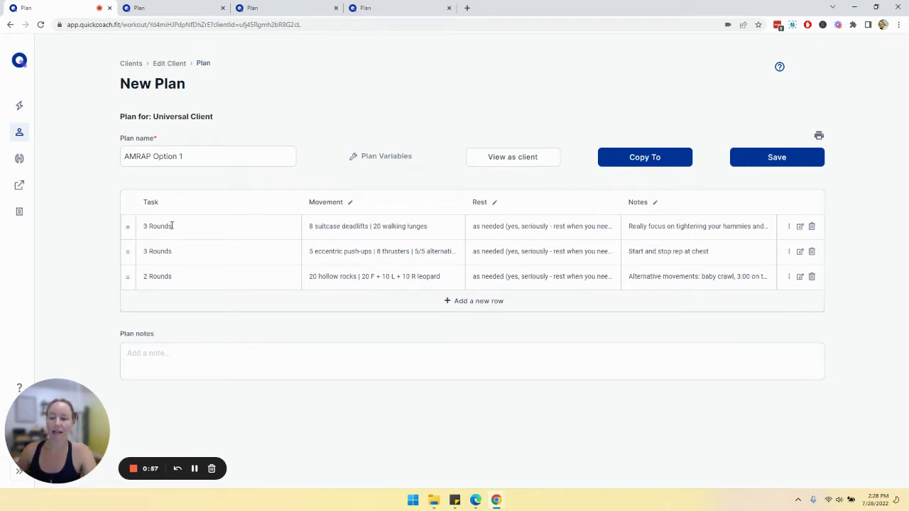
left_click_drag(322, 228, 476, 235)
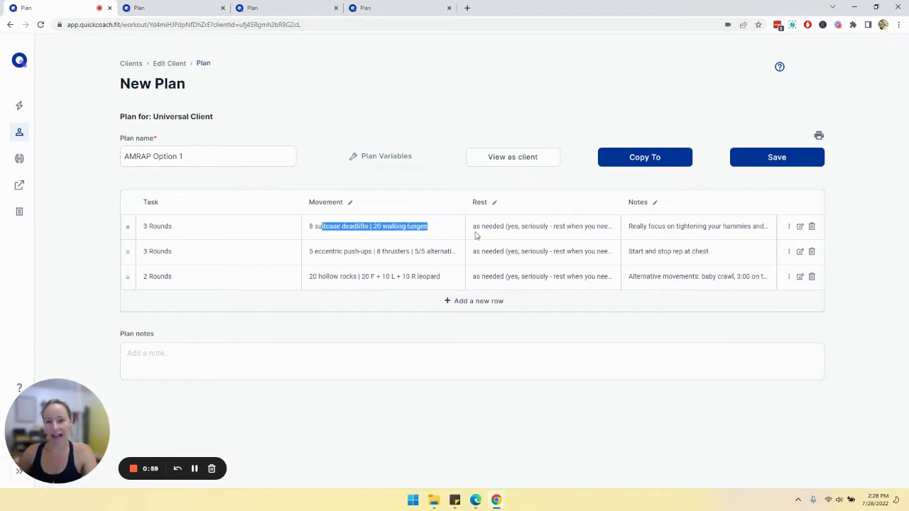
left_click(181, 230)
left_click_drag(182, 230, 132, 233)
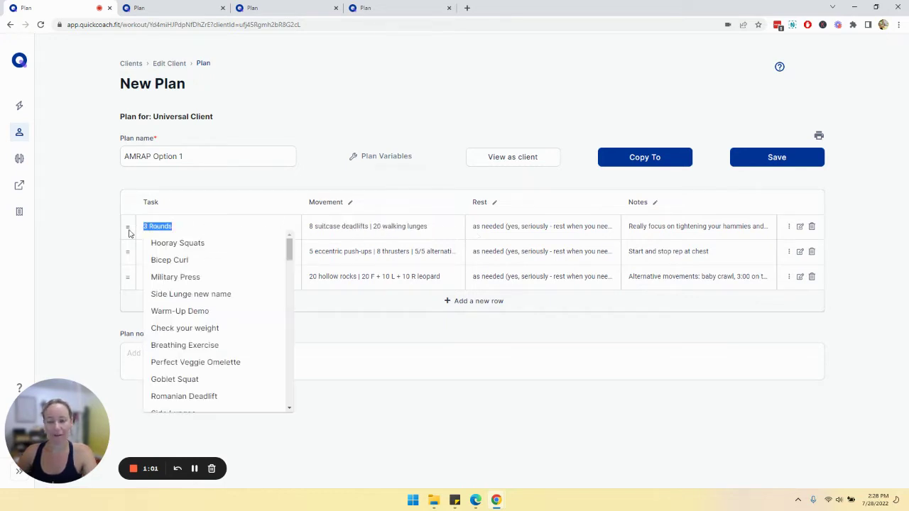
left_click(92, 210)
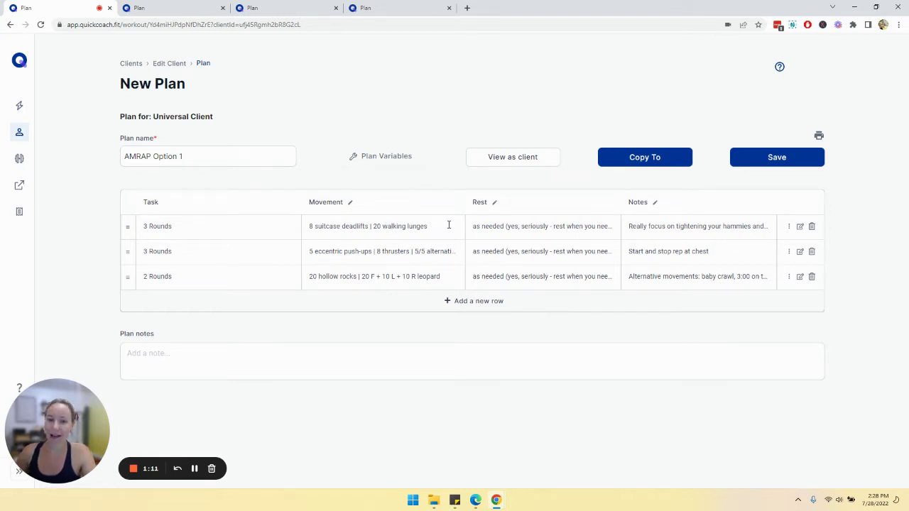
Read through the Movement, Rest and Notes entries of the plan's first row
left_click_drag(448, 225, 306, 229)
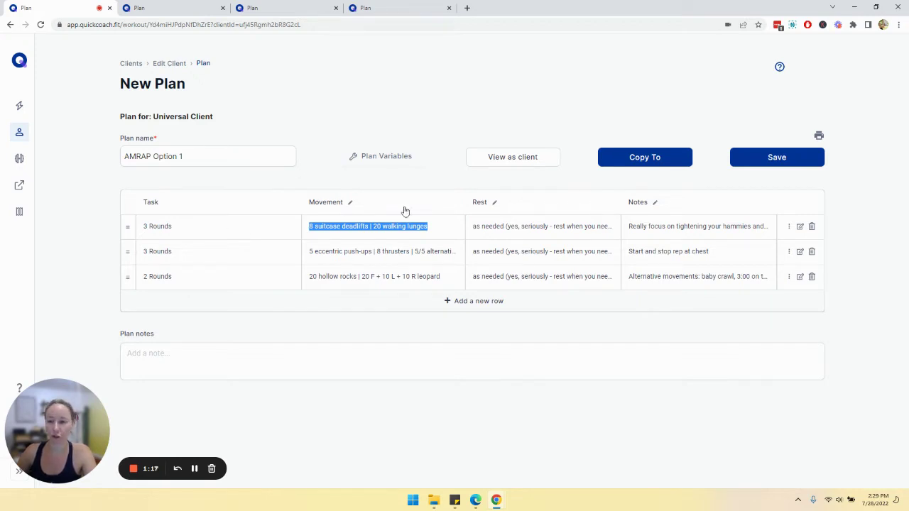
triple_click(386, 227)
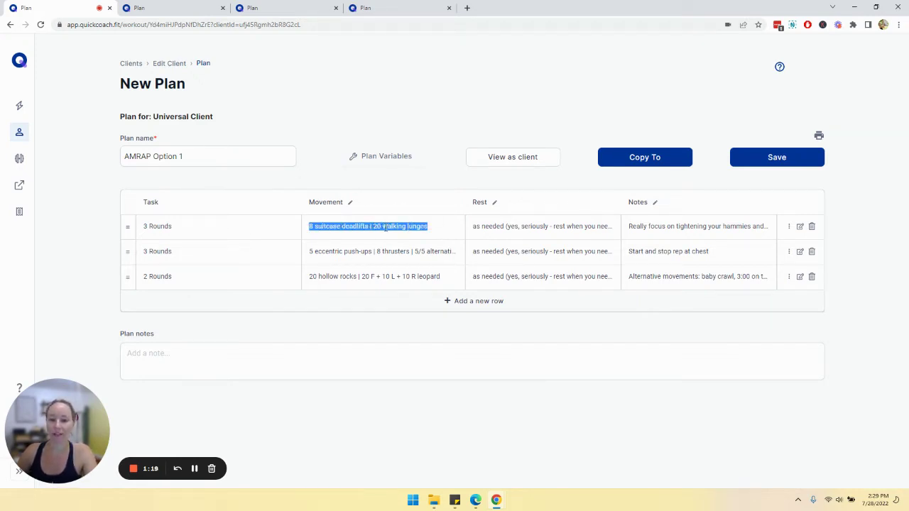
left_click(384, 227)
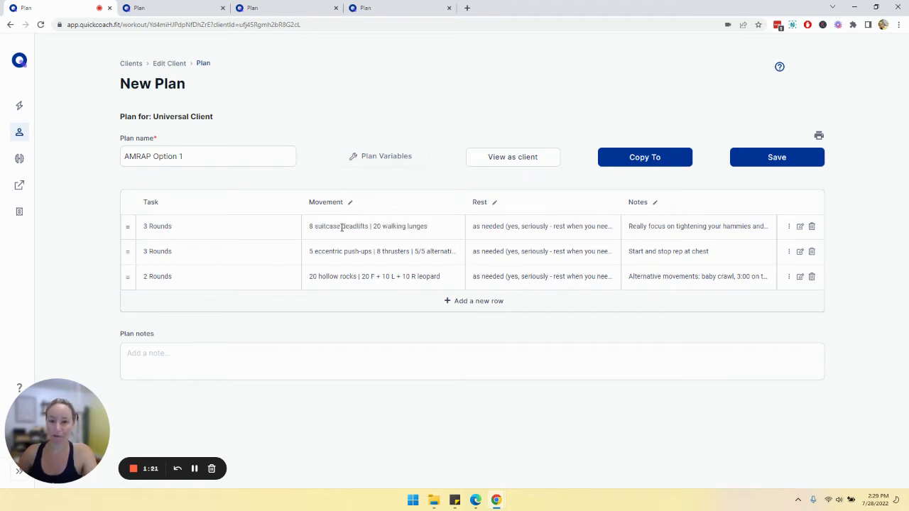
left_click_drag(310, 228, 436, 227)
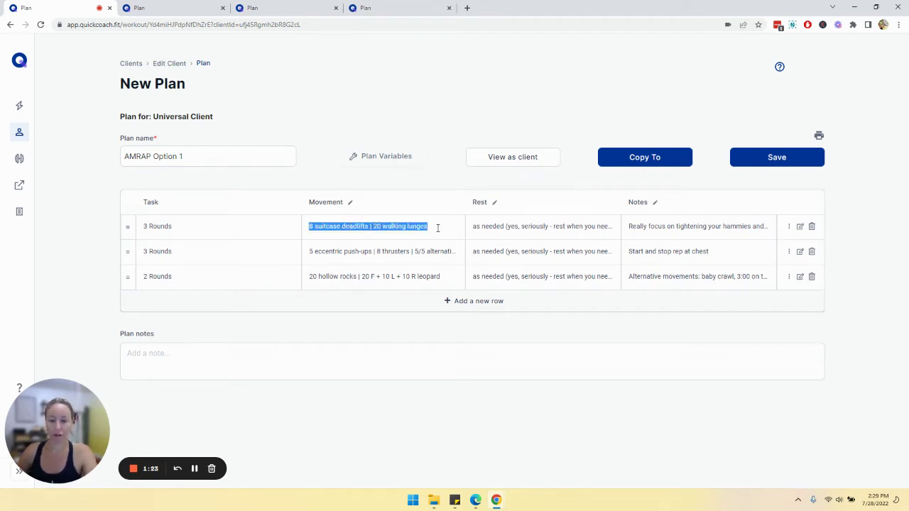
left_click(438, 228)
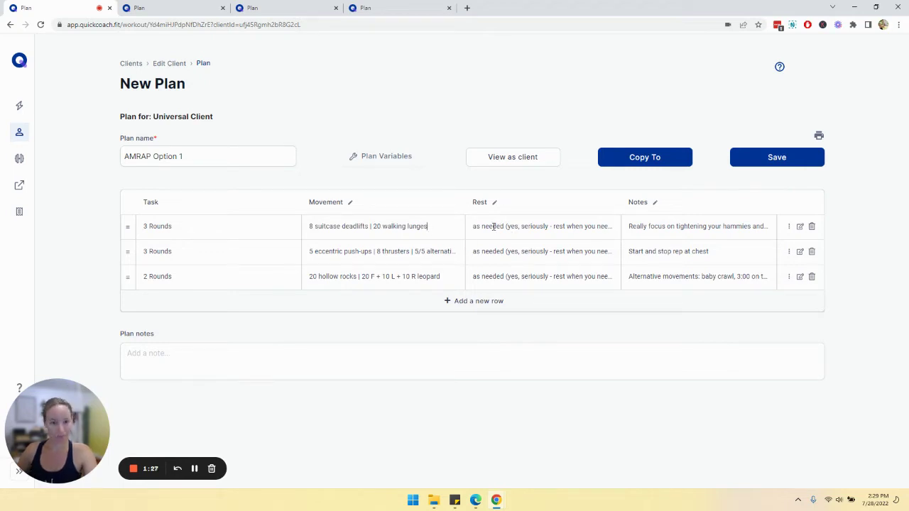
left_click_drag(474, 227, 618, 229)
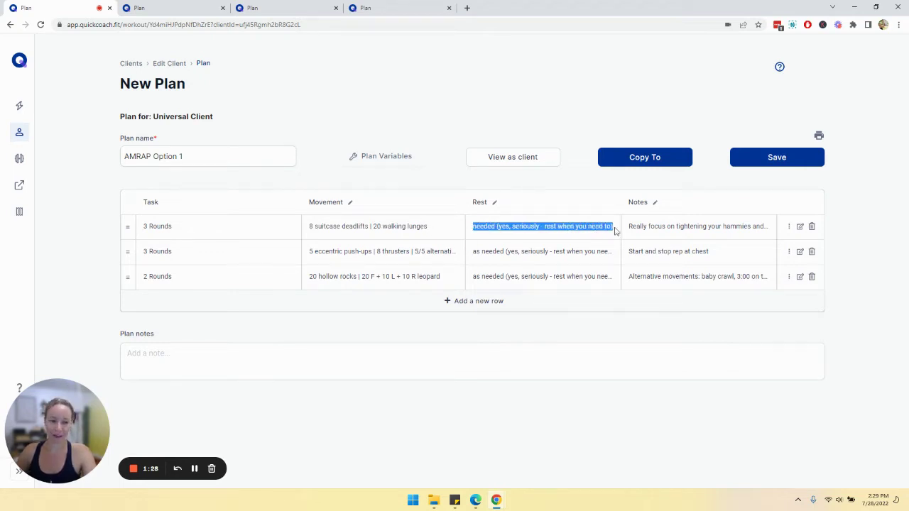
left_click(523, 228)
left_click(645, 227)
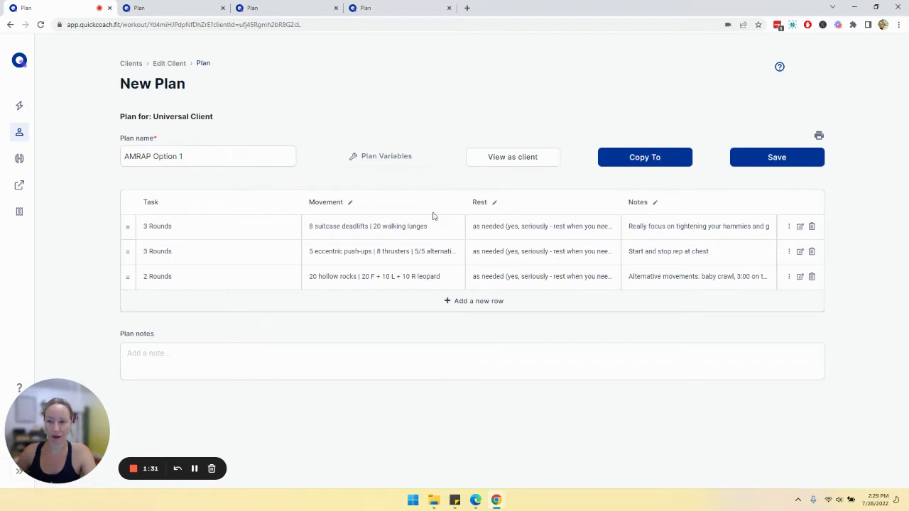
Preview AMRAP Option 1 as the client sees it, read through all the task cards, and close the preview
left_click(507, 163)
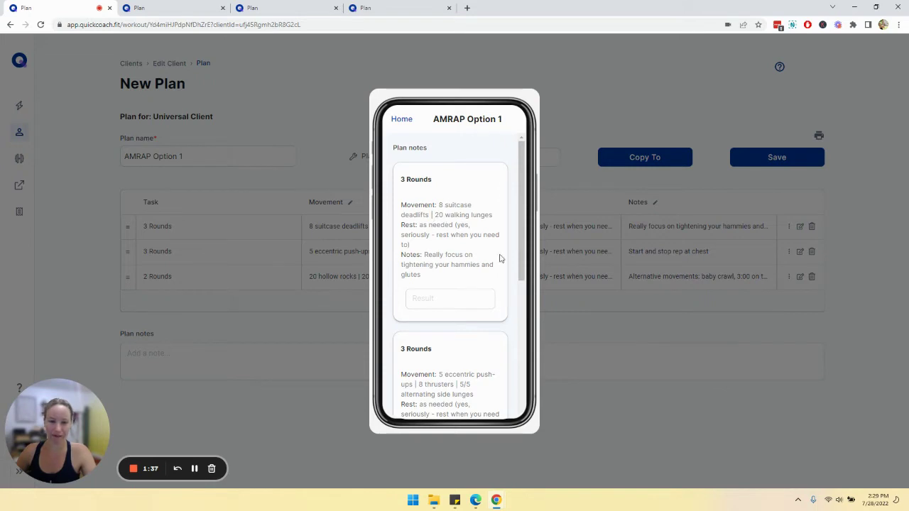
scroll(497, 256, "down", 3)
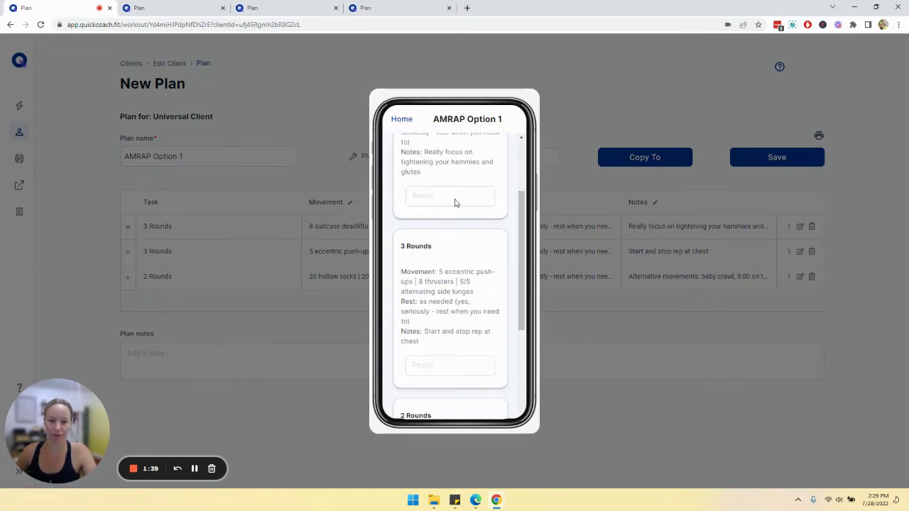
left_click_drag(524, 234, 510, 384)
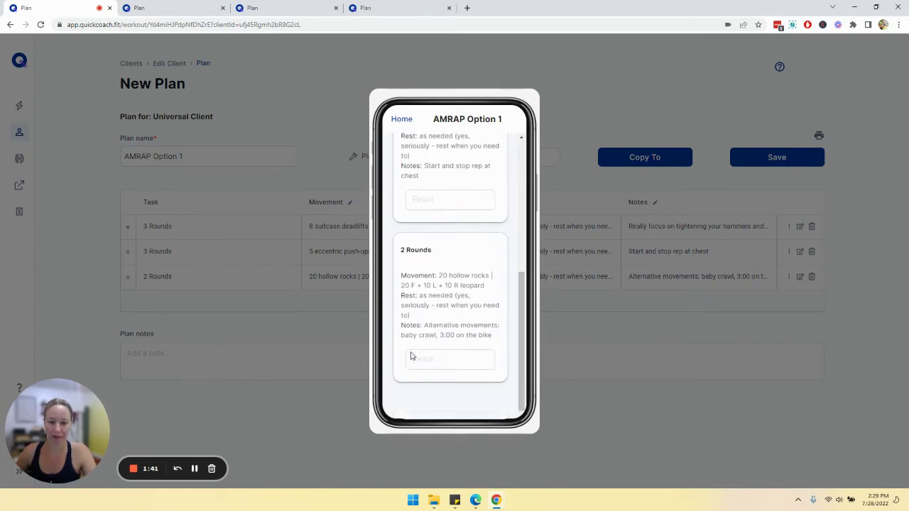
left_click(311, 110)
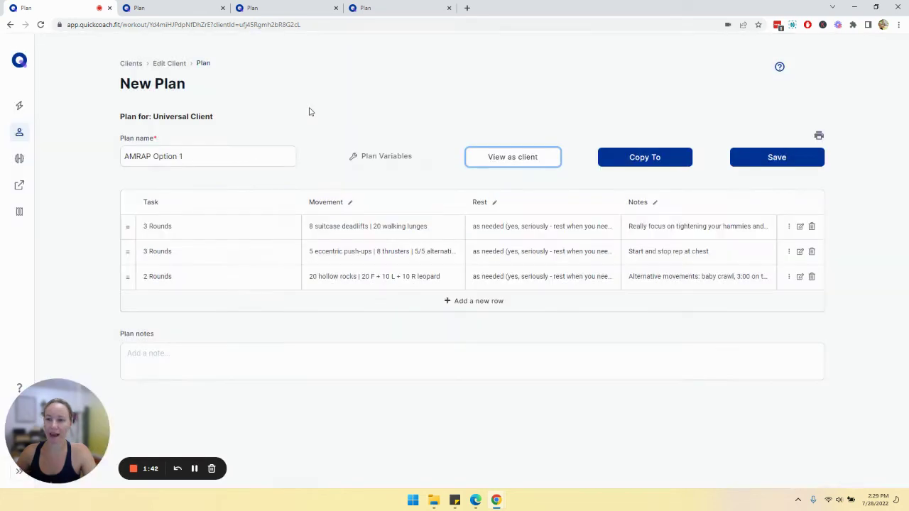
In the AMRAP Option 2 plan, add a heading row named "AMRAP 3 - 10 minutes" at the end of the table
left_click(160, 8)
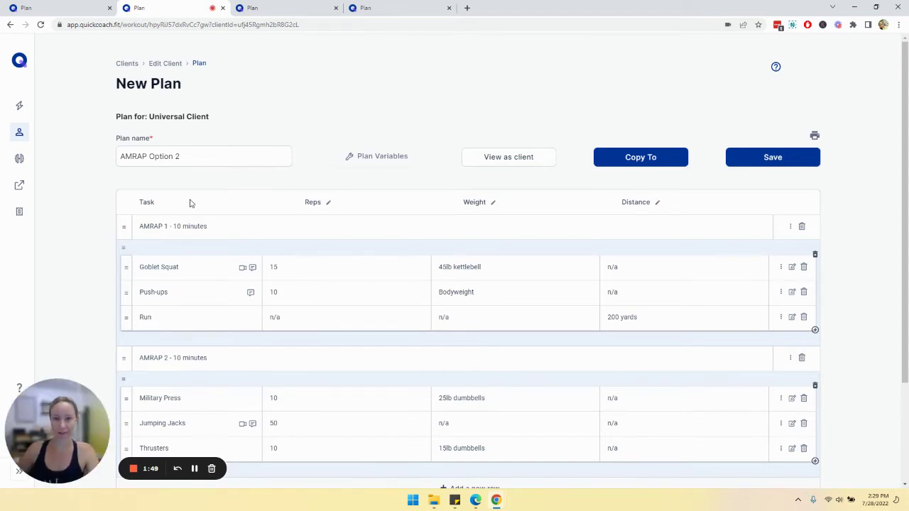
scroll(364, 87, "down", 3)
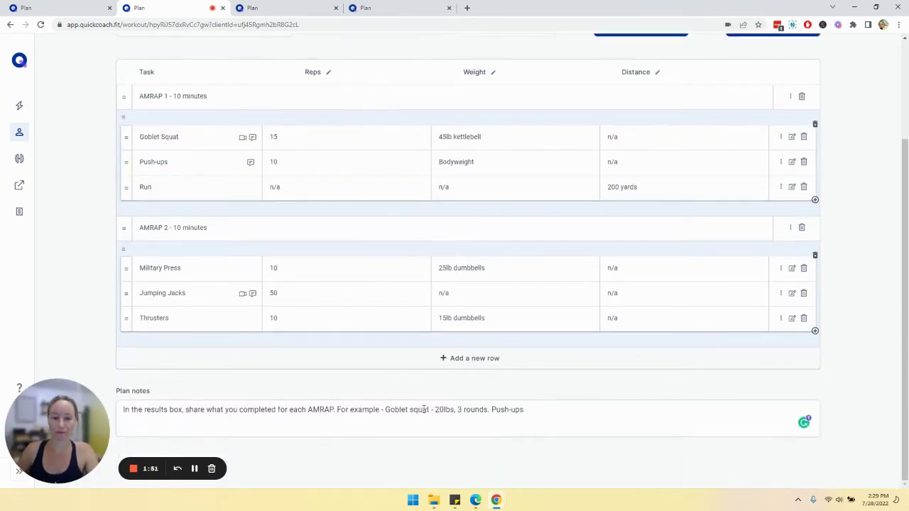
left_click(472, 357)
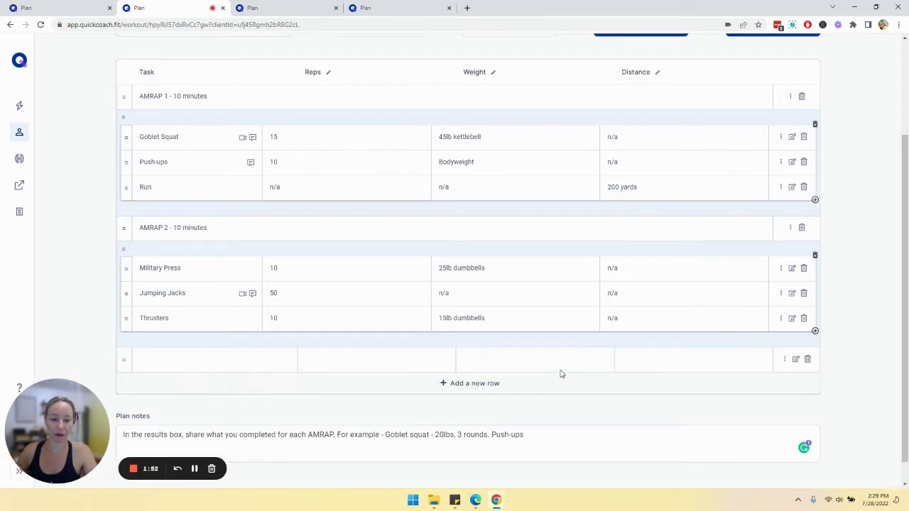
left_click(784, 360)
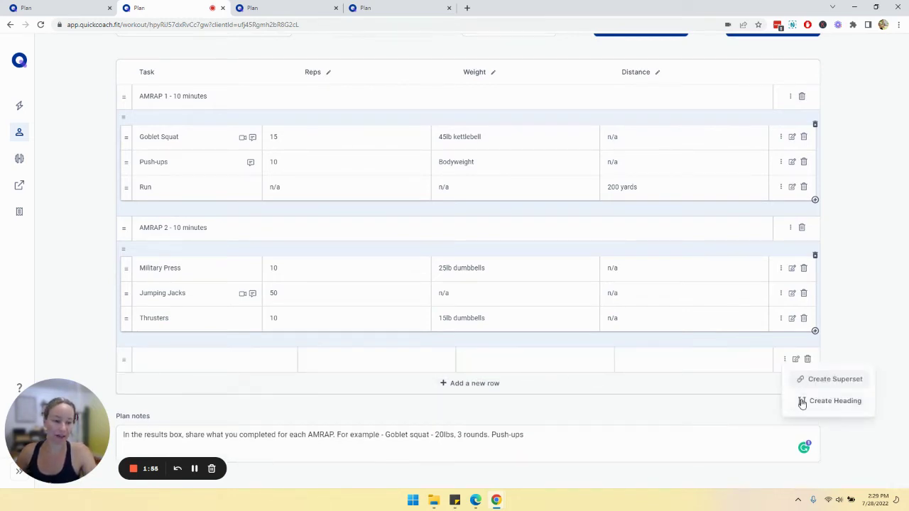
left_click(270, 360)
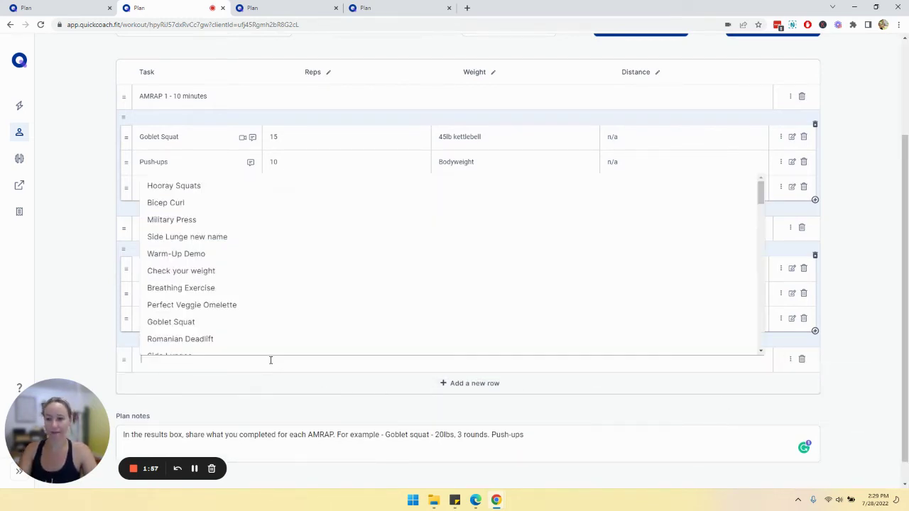
type("AMRAP ")
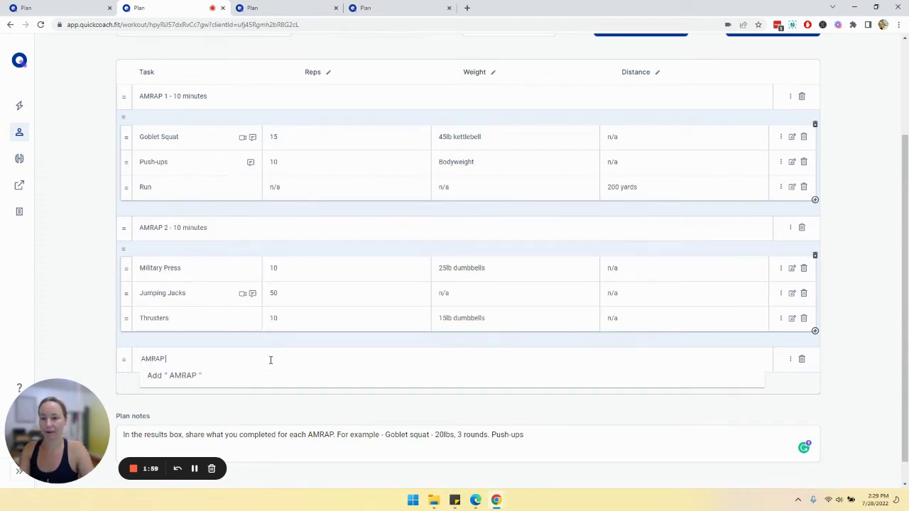
type("3 - 10 minutes")
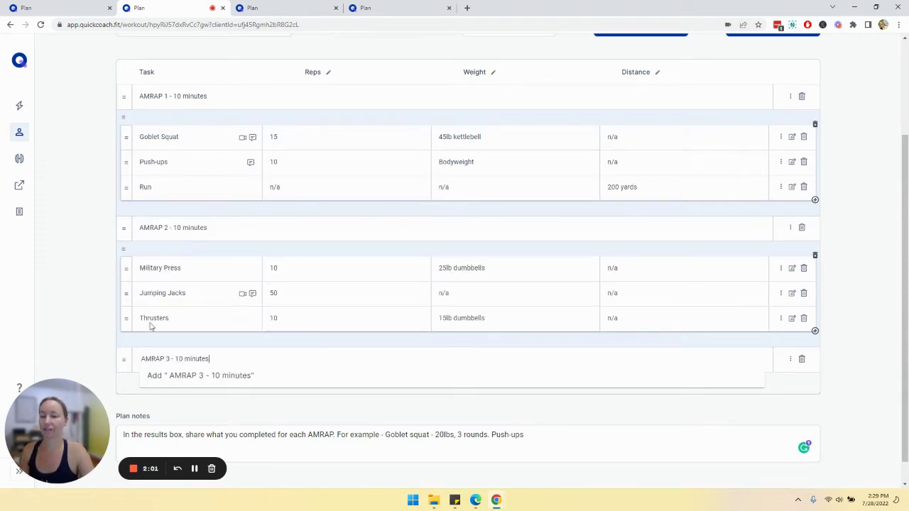
key("Return")
Add a new row below the AMRAP 3 heading with Goblet Squat as its task
scroll(79, 295, "up", 1)
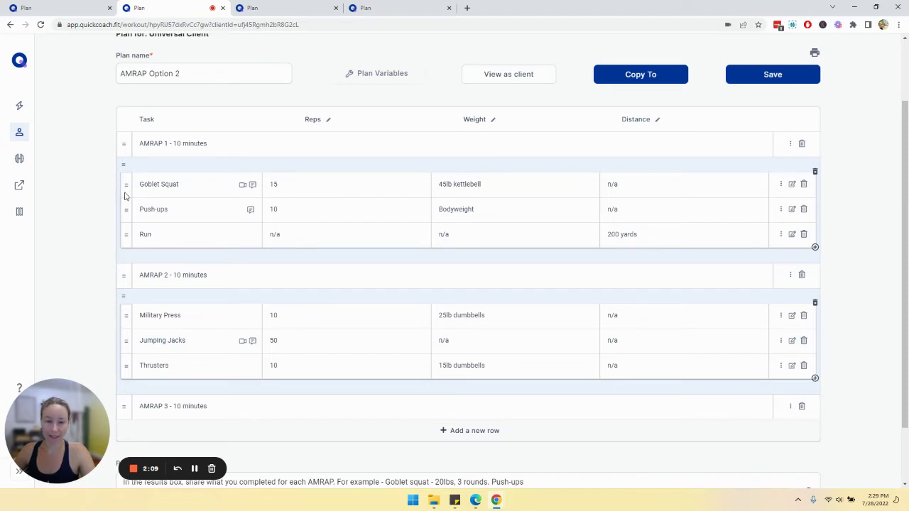
scroll(508, 289, "down", 1)
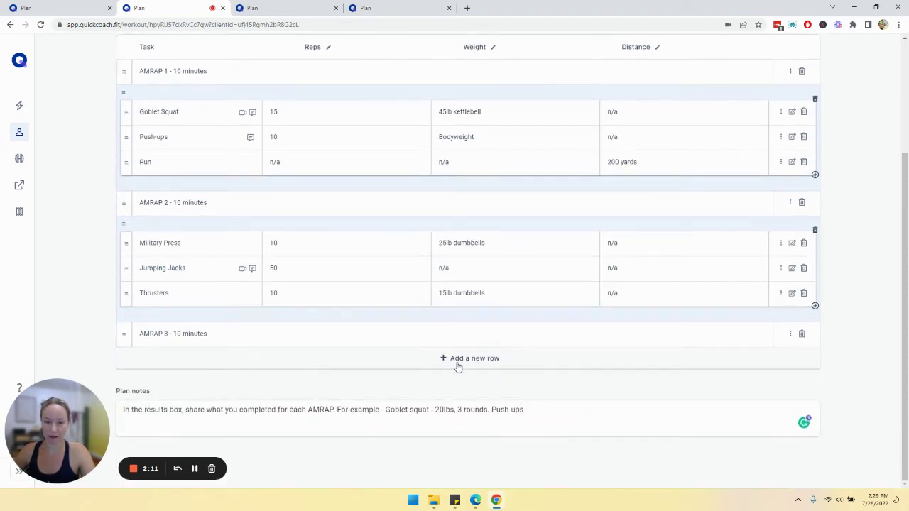
left_click(461, 365)
left_click(237, 359)
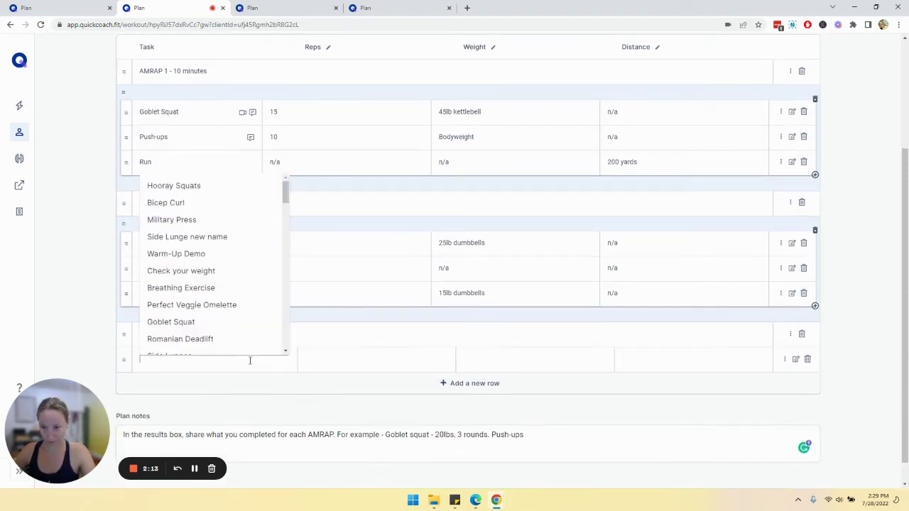
left_click(235, 329)
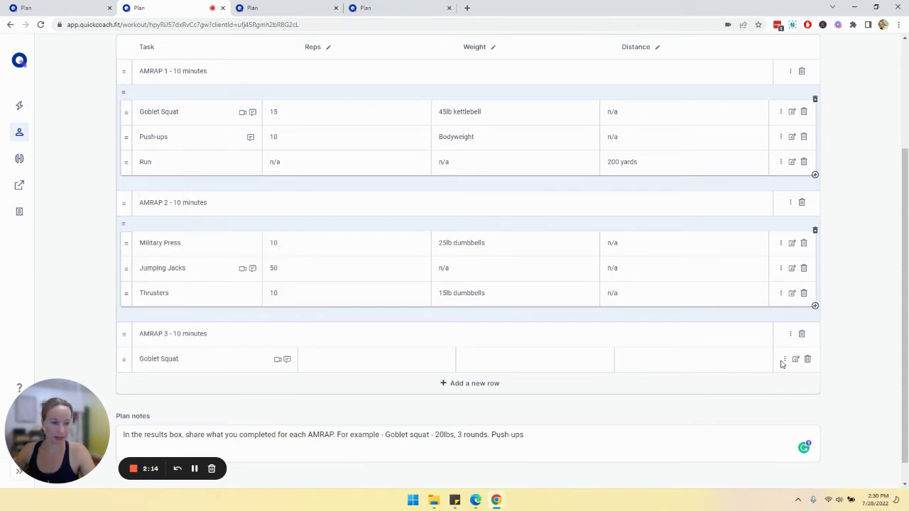
Turn the new Goblet Squat row into a superset with Breathing Exercise as its second exercise
left_click(783, 360)
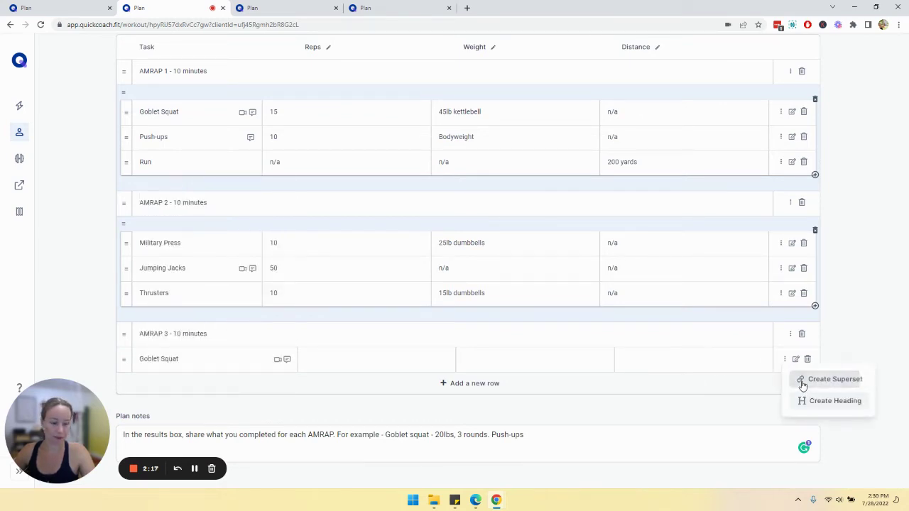
left_click(802, 379)
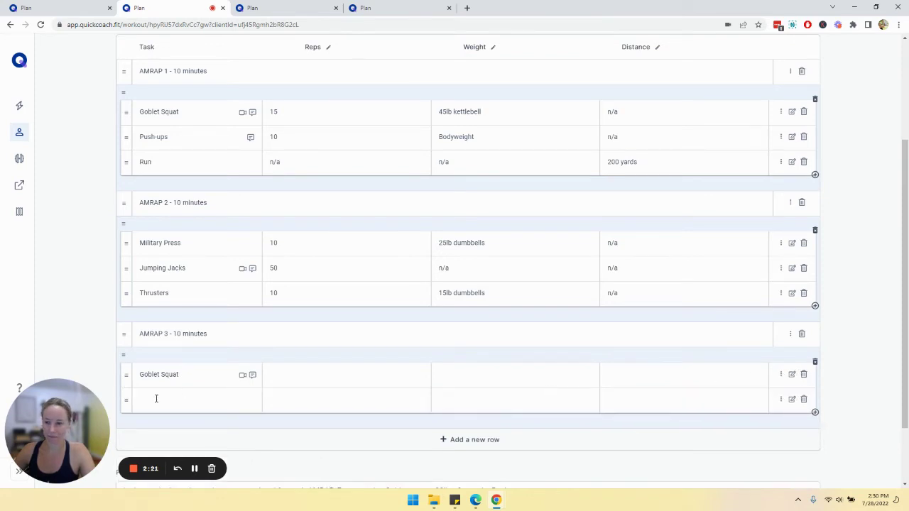
left_click(157, 398)
left_click(173, 330)
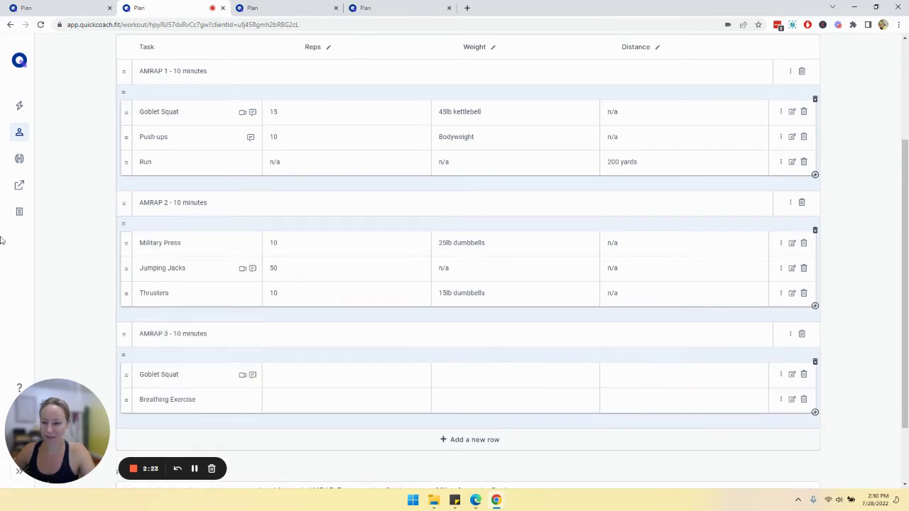
scroll(197, 357, "up", 2)
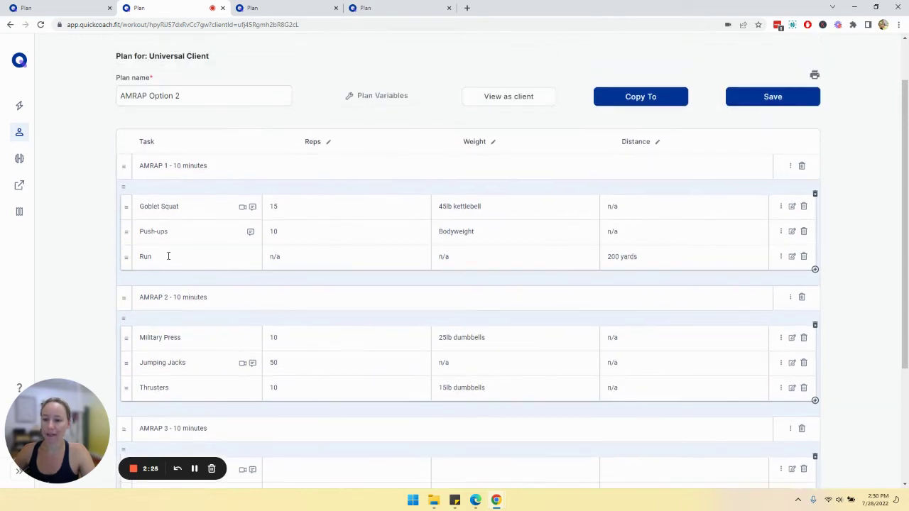
scroll(174, 229, "down", 3)
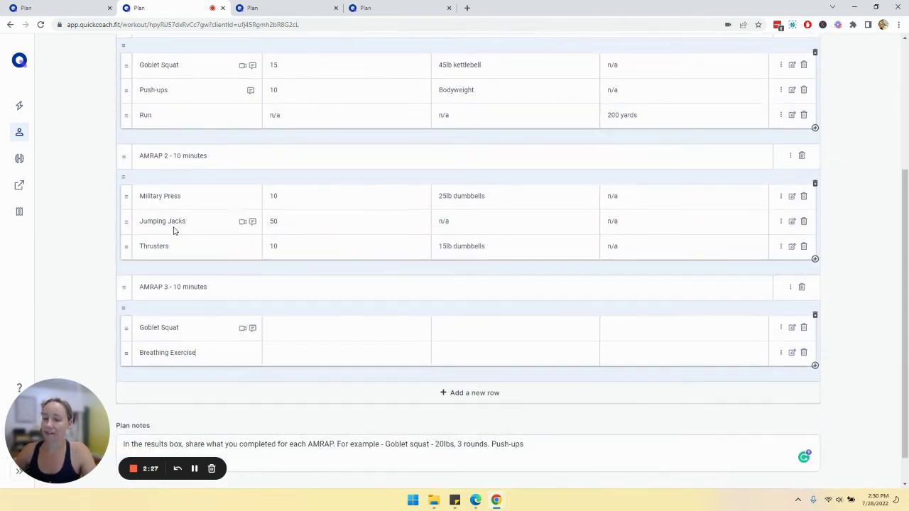
scroll(174, 229, "up", 1)
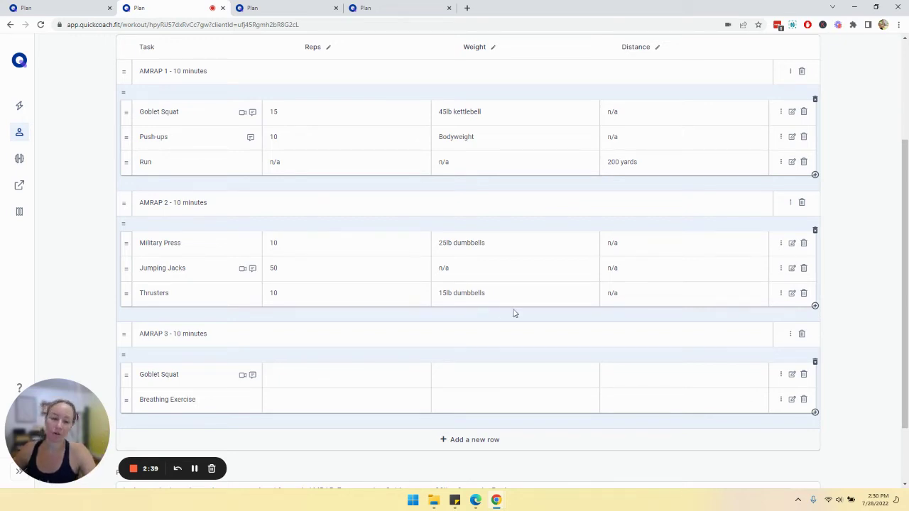
Delete the superset below the AMRAP 3 heading together with all of its tasks
left_click(815, 363)
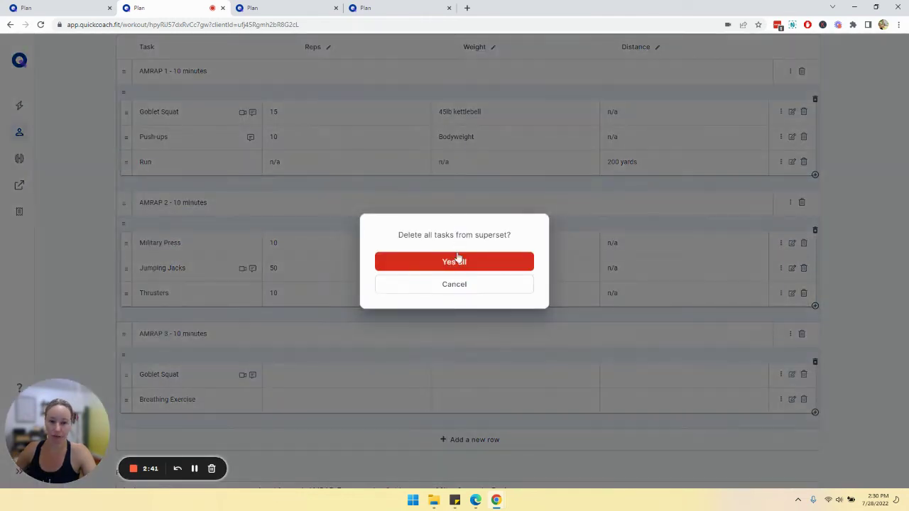
left_click(455, 283)
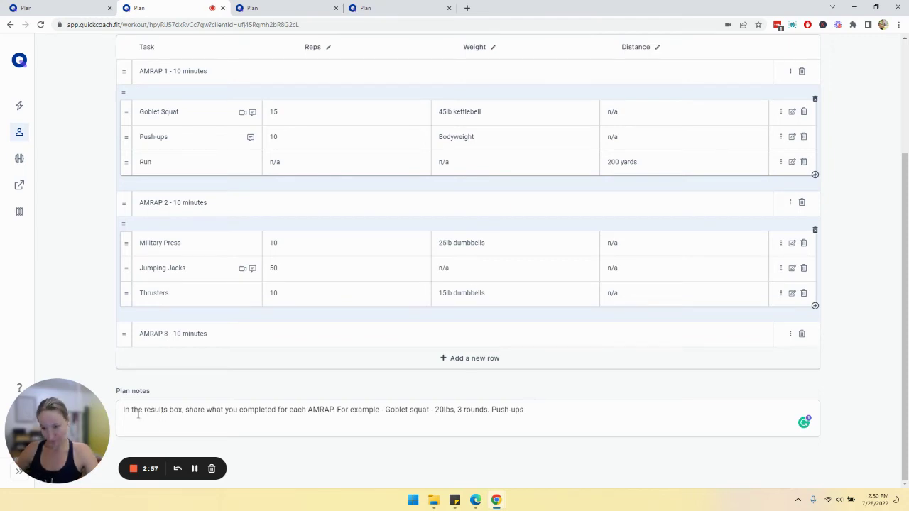
Read the plan notes of AMRAP Option 2 on how clients share their results, highlighting the text
triple_click(137, 411)
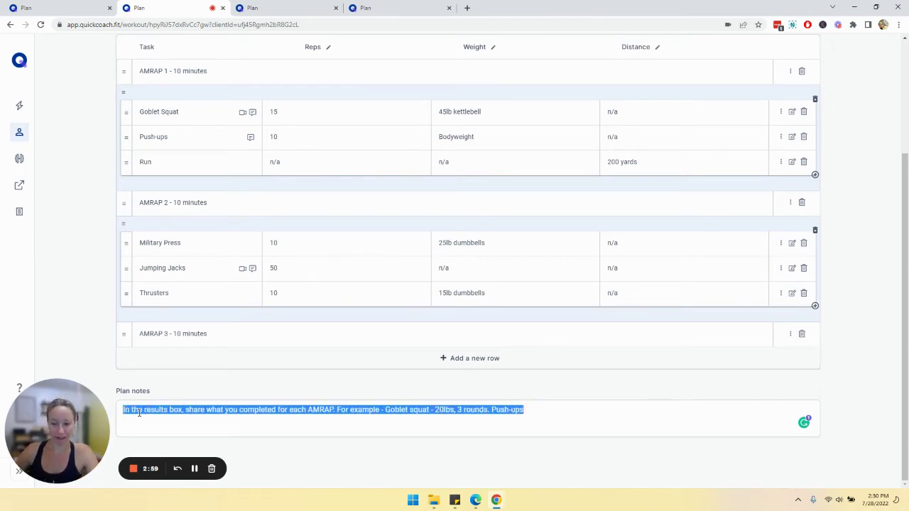
left_click(146, 419)
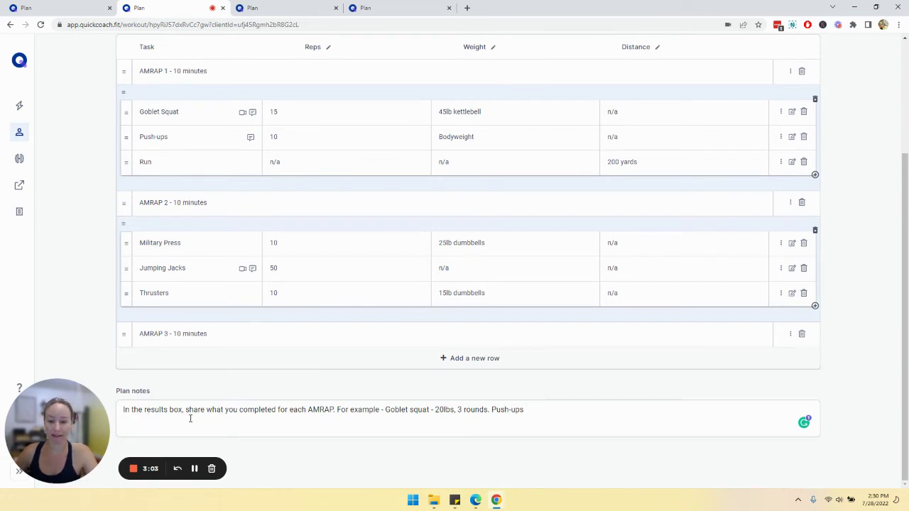
triple_click(441, 411)
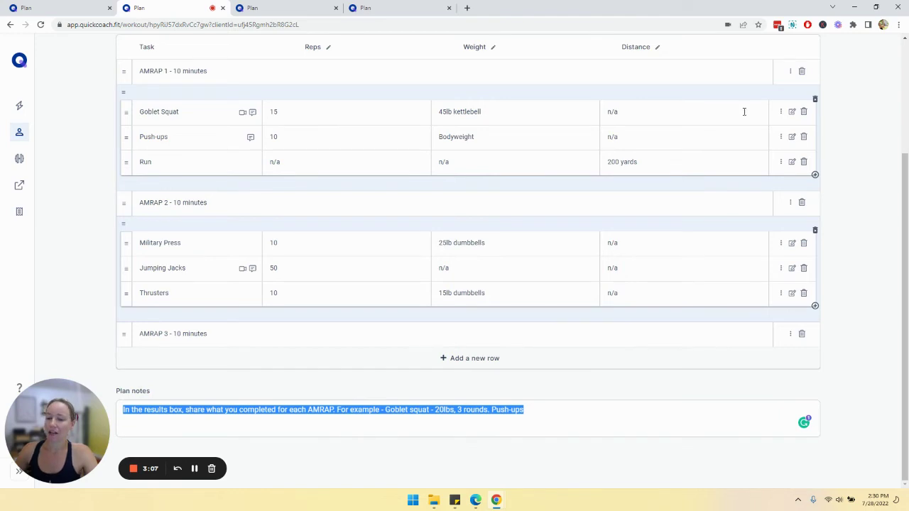
Open the EMOM - Every Minute On The Minute plan and review its 10-minute heading and exercise rows
scroll(384, 245, "up", 3)
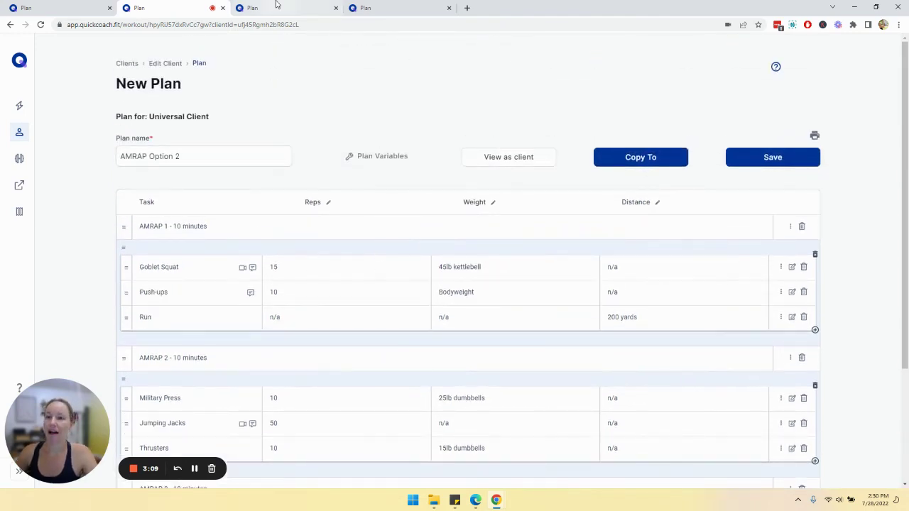
left_click(277, 4)
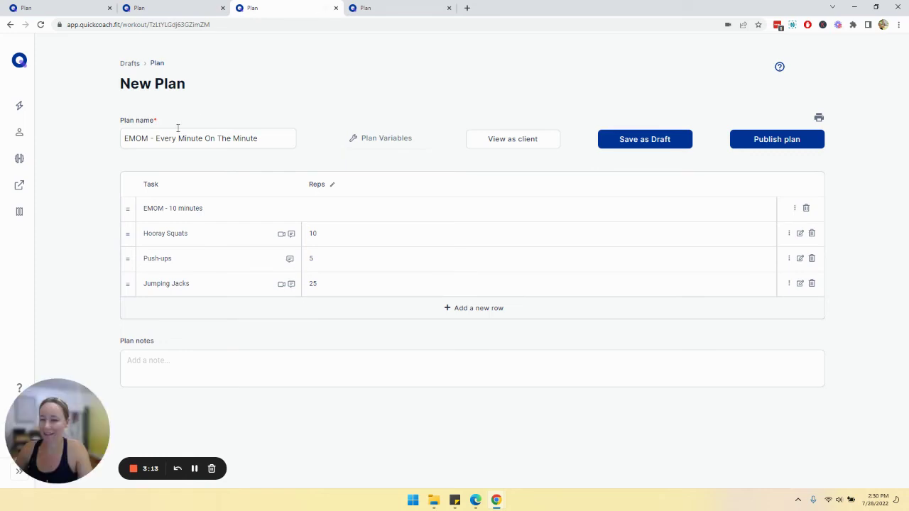
double_click(203, 208)
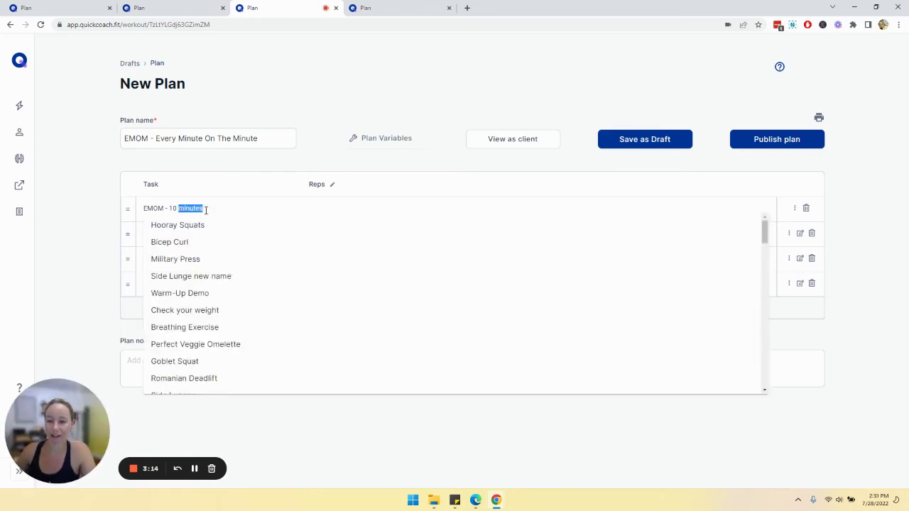
left_click(101, 201)
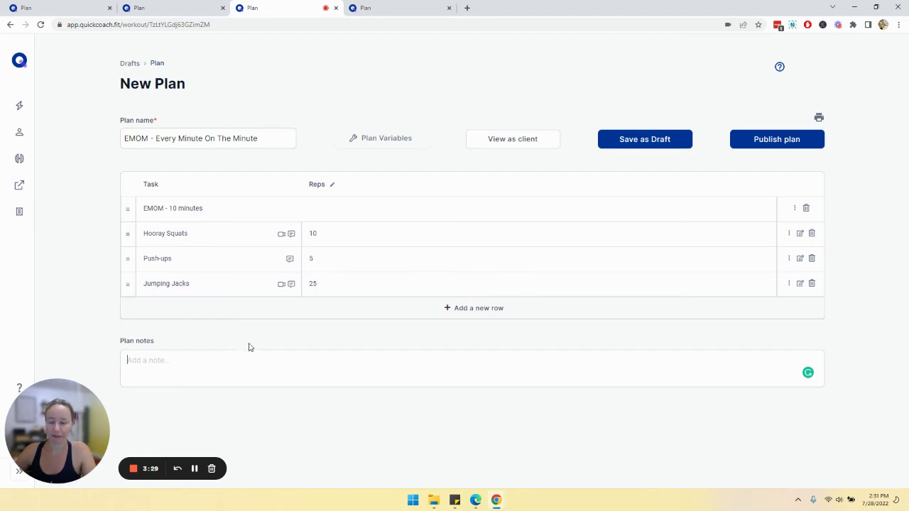
Open the Ladders plan and review its reps and weights per round along with the plan notes
left_click(387, 6)
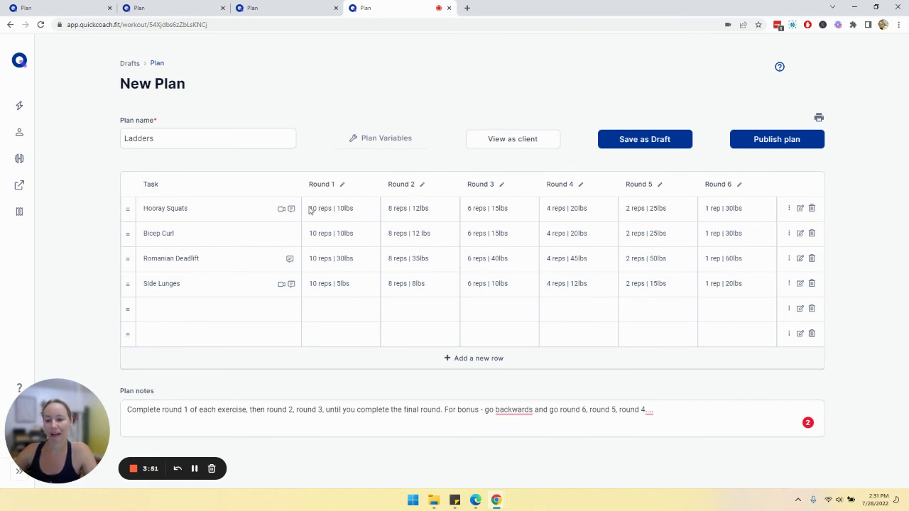
left_click_drag(310, 208, 443, 206)
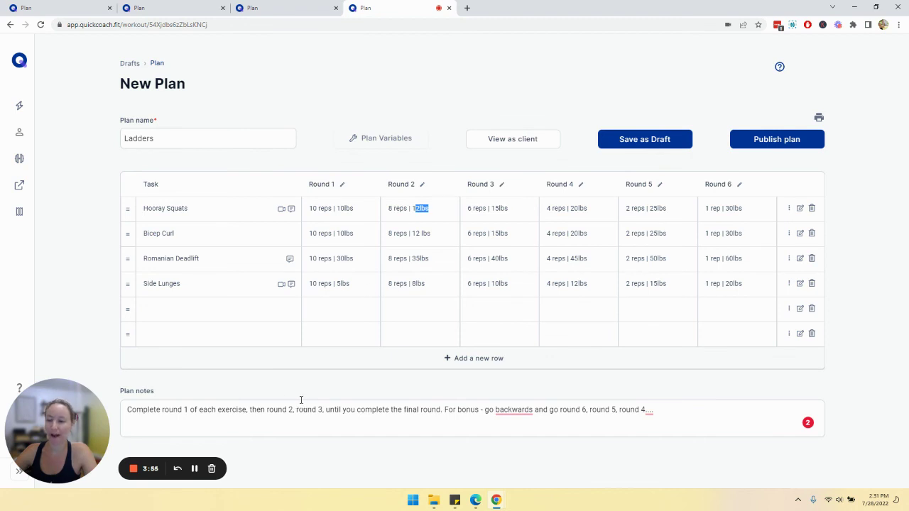
left_click(275, 409)
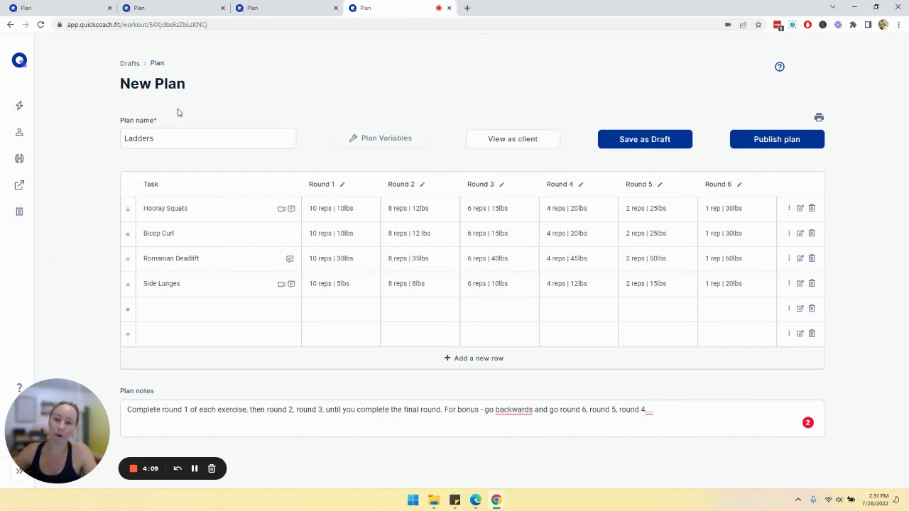
left_click(222, 129)
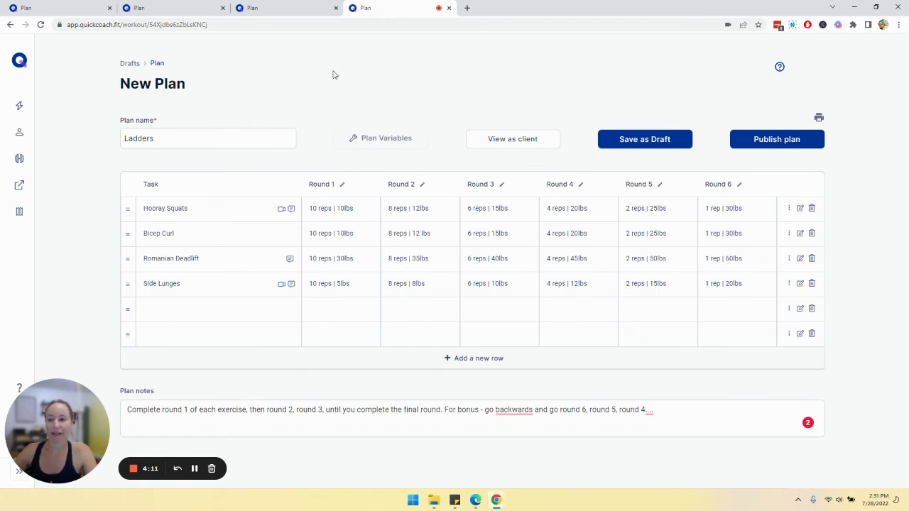